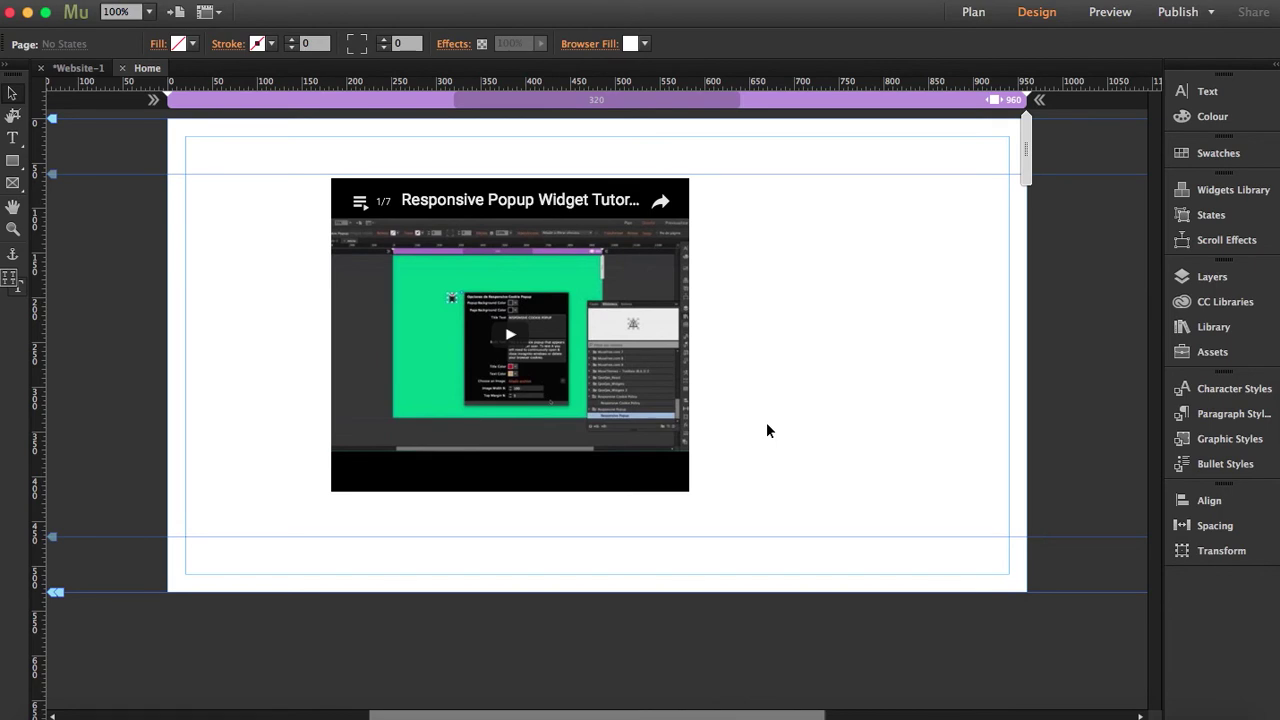
pyautogui.click(529, 277)
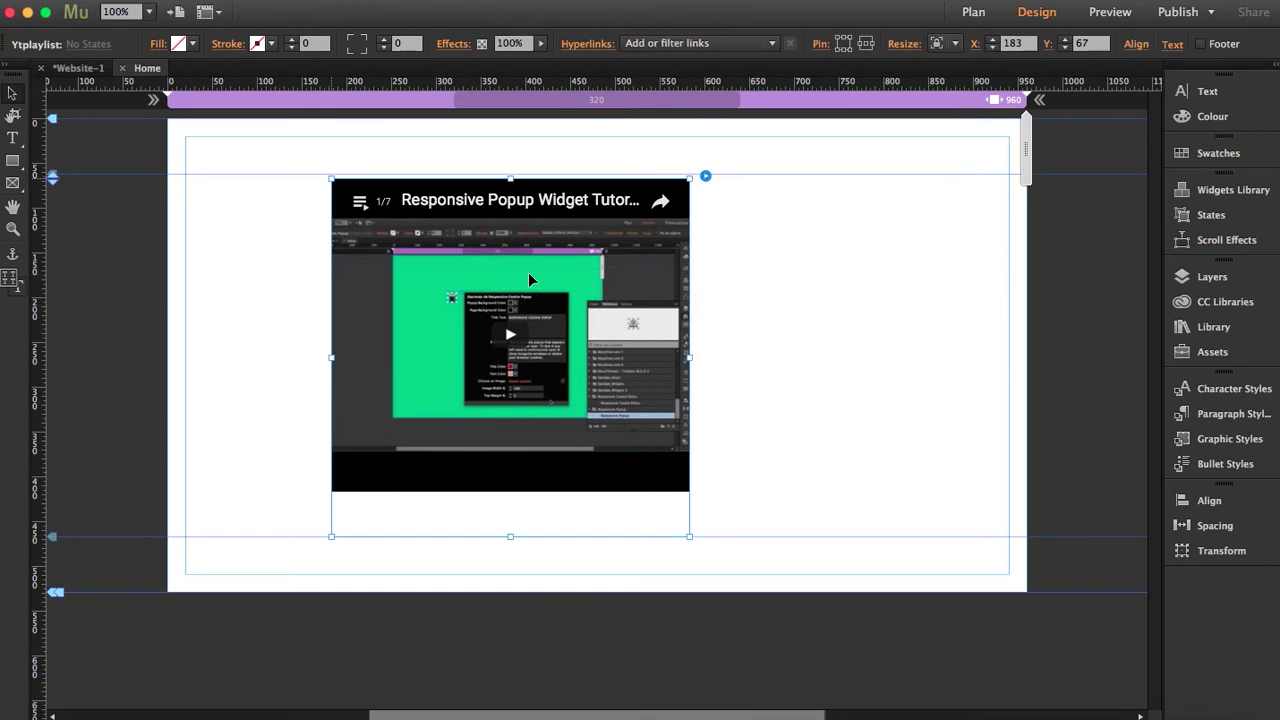
pyautogui.click(705, 176)
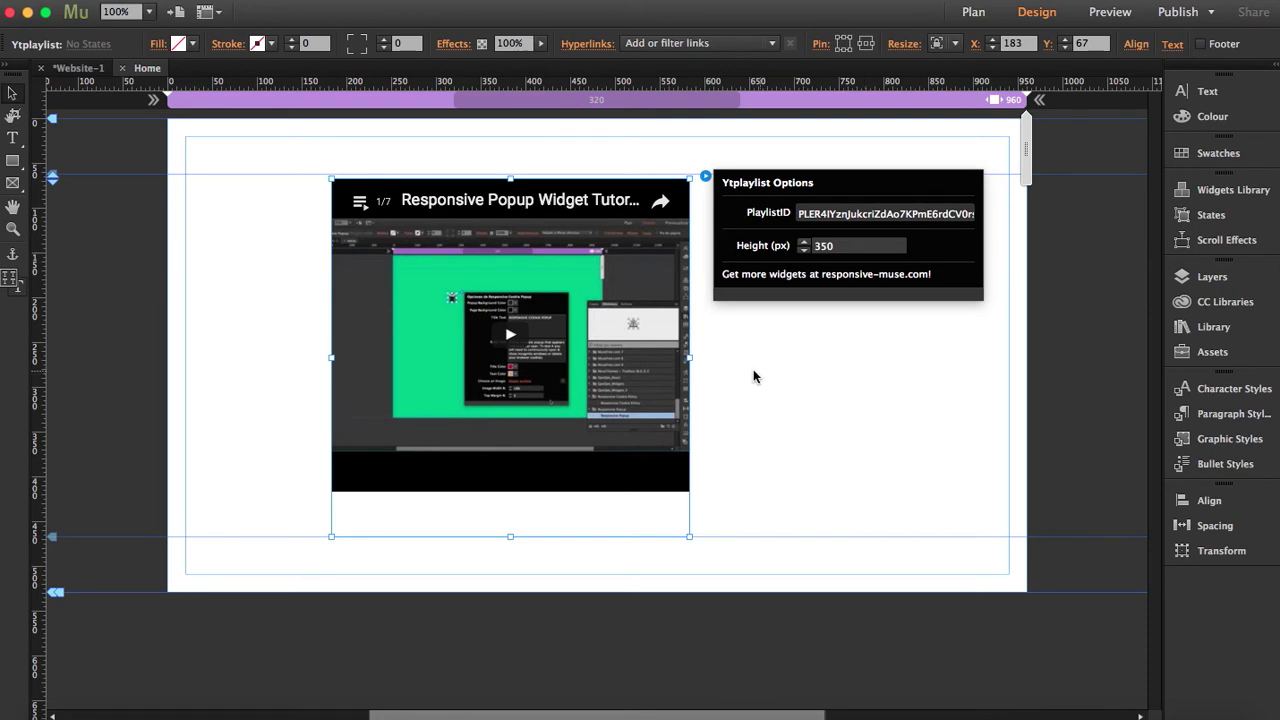
pyautogui.click(799, 410)
# Set the playlist widget's Resize option to Stretch to Browser Width.
pyautogui.click(799, 410)
pyautogui.click(628, 330)
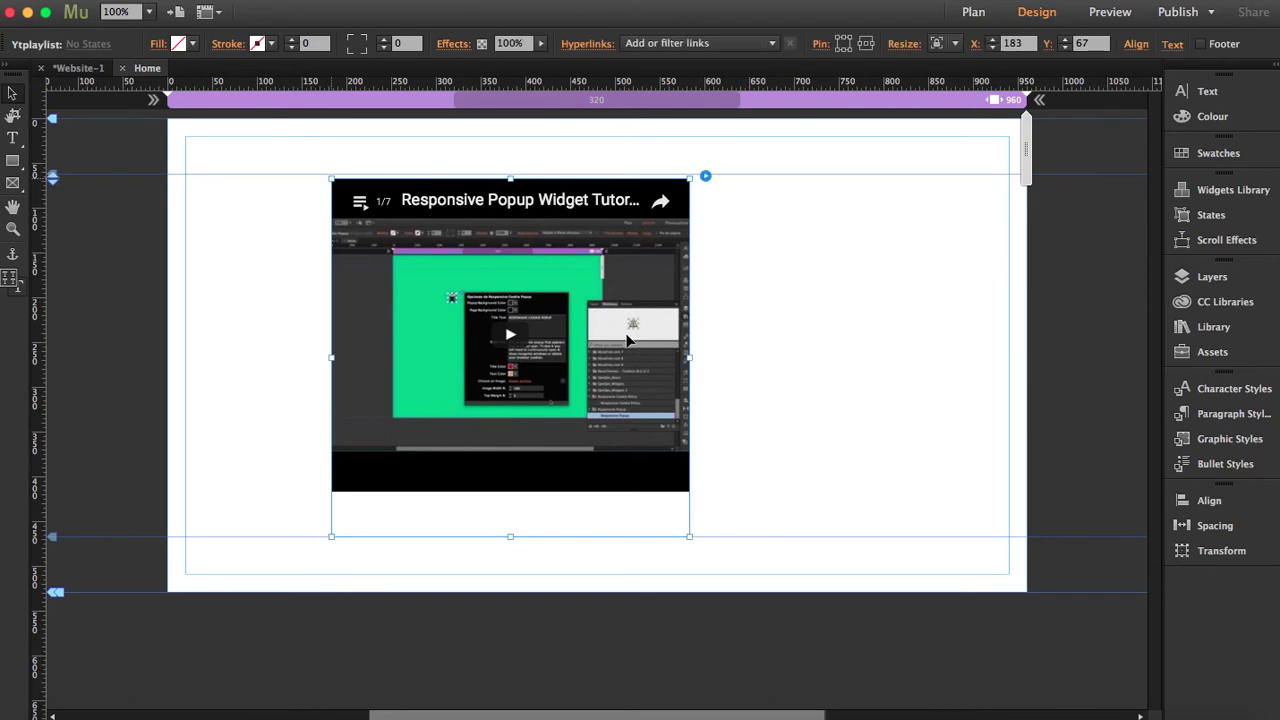
pyautogui.click(956, 44)
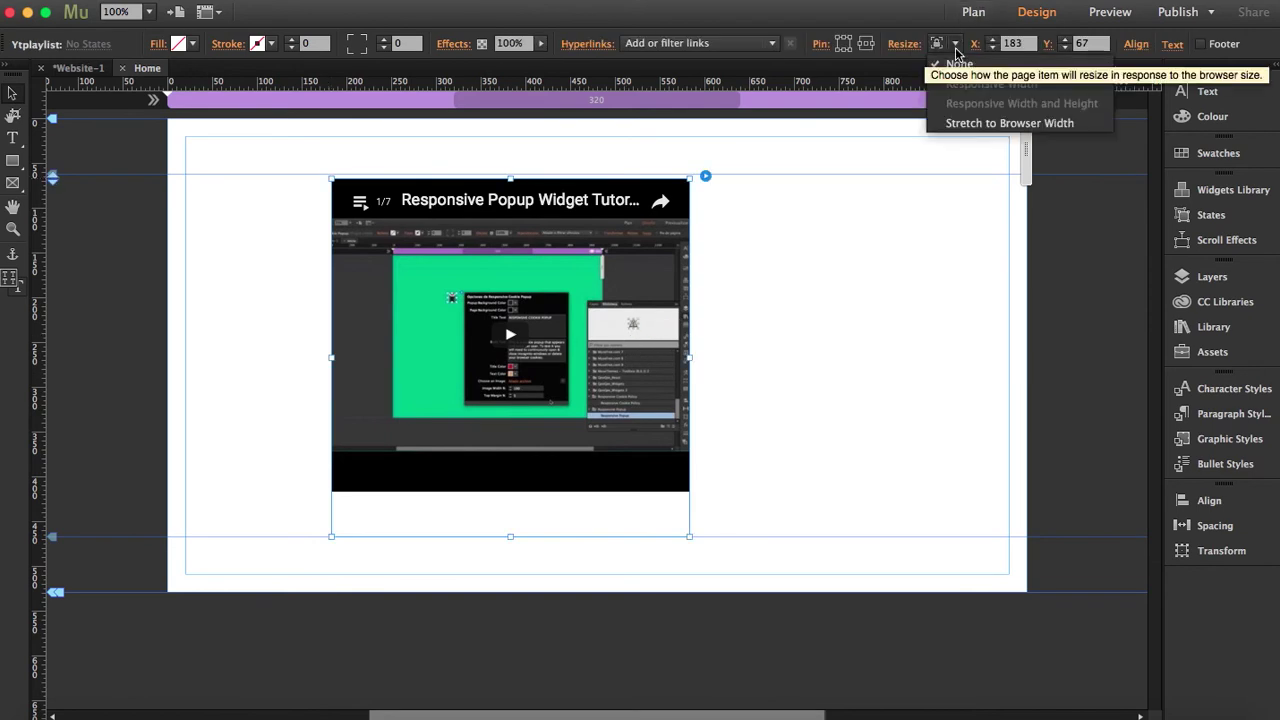
pyautogui.click(982, 123)
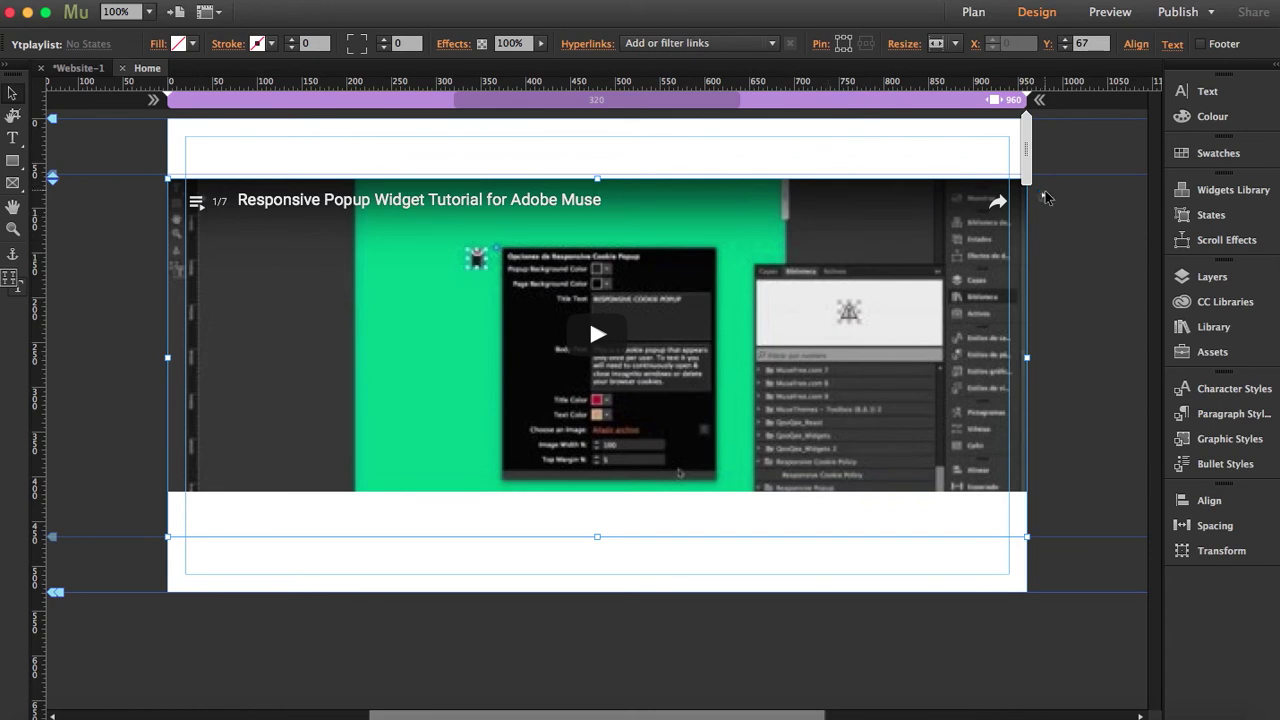
# Change the Height (px) in Ytplaylist Options from 350 to 650.
pyautogui.click(1046, 197)
pyautogui.doubleClick(1138, 265)
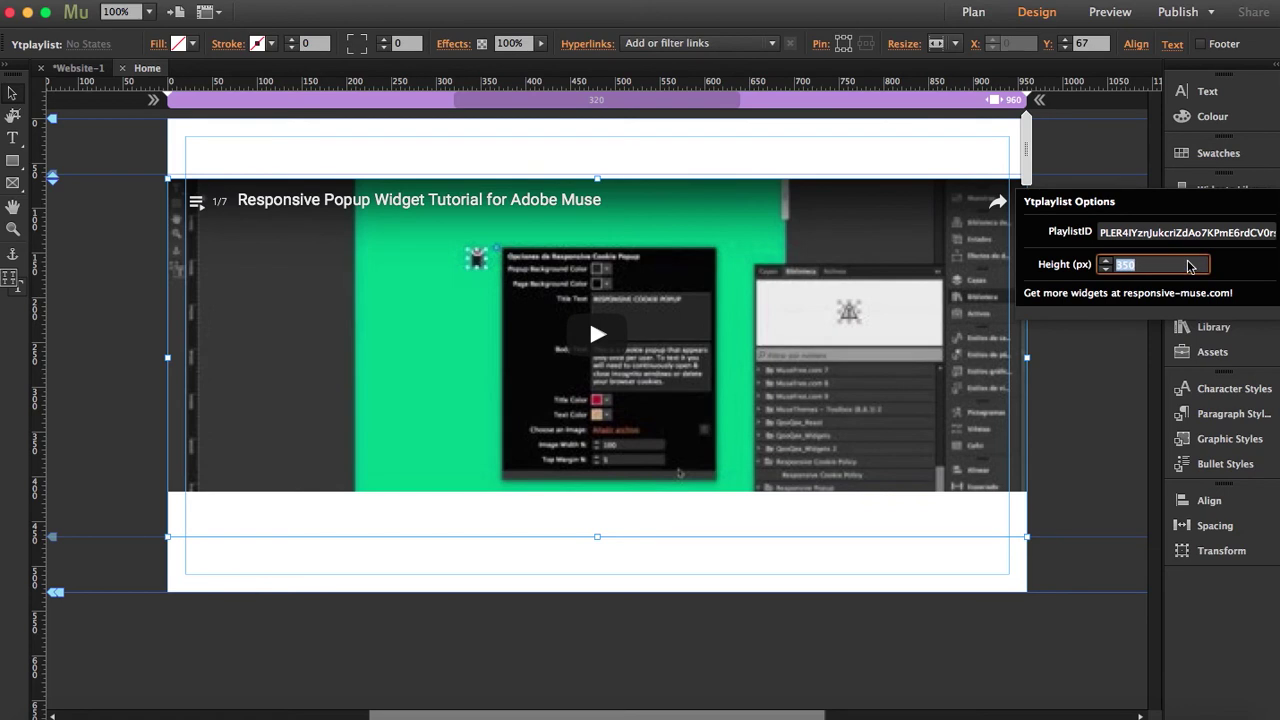
pyautogui.write('650')
pyautogui.press('Return')
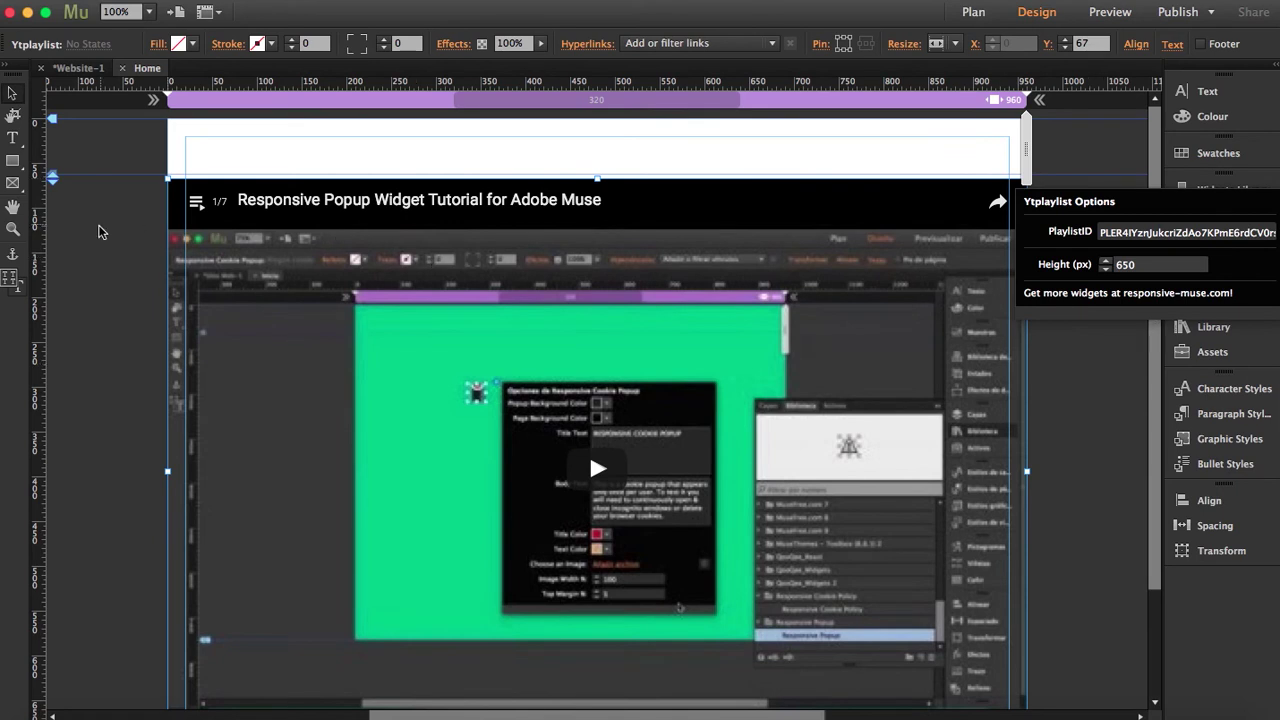
# Move the widget to the page top and pause its video in the Safari preview.
pyautogui.moveTo(786, 223); pyautogui.dragTo(775, 184)
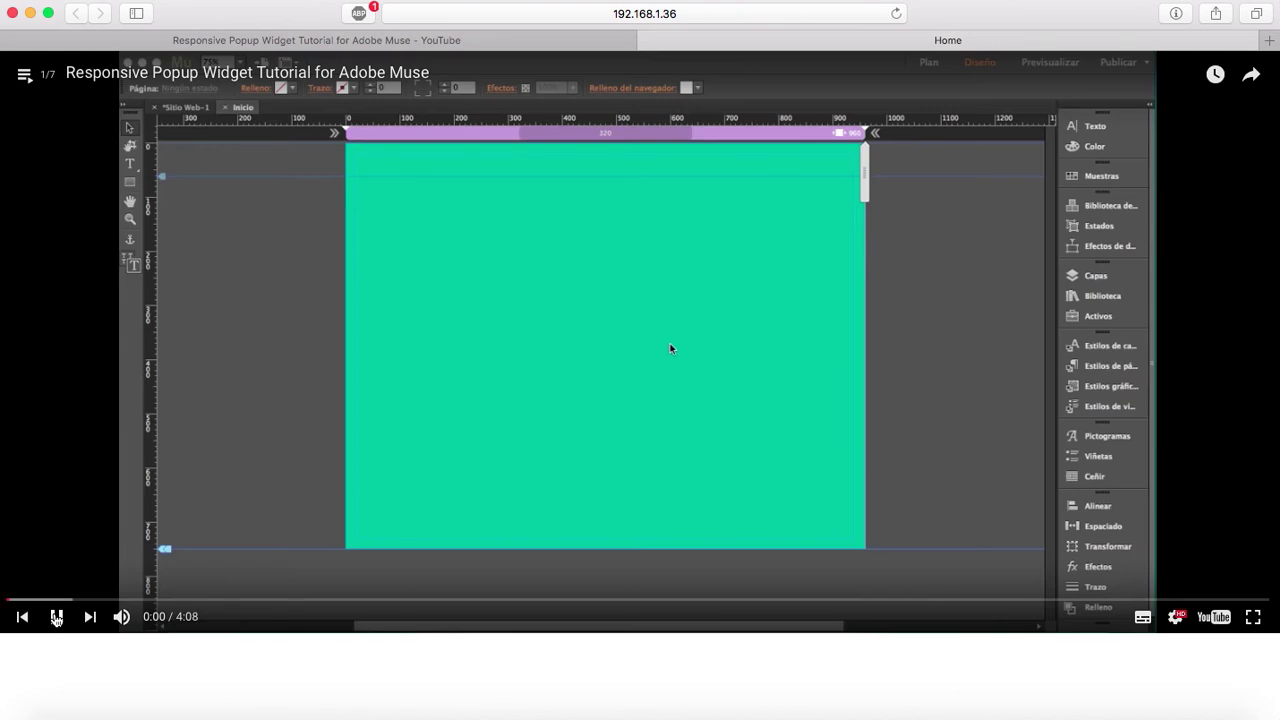
pyautogui.click(57, 617)
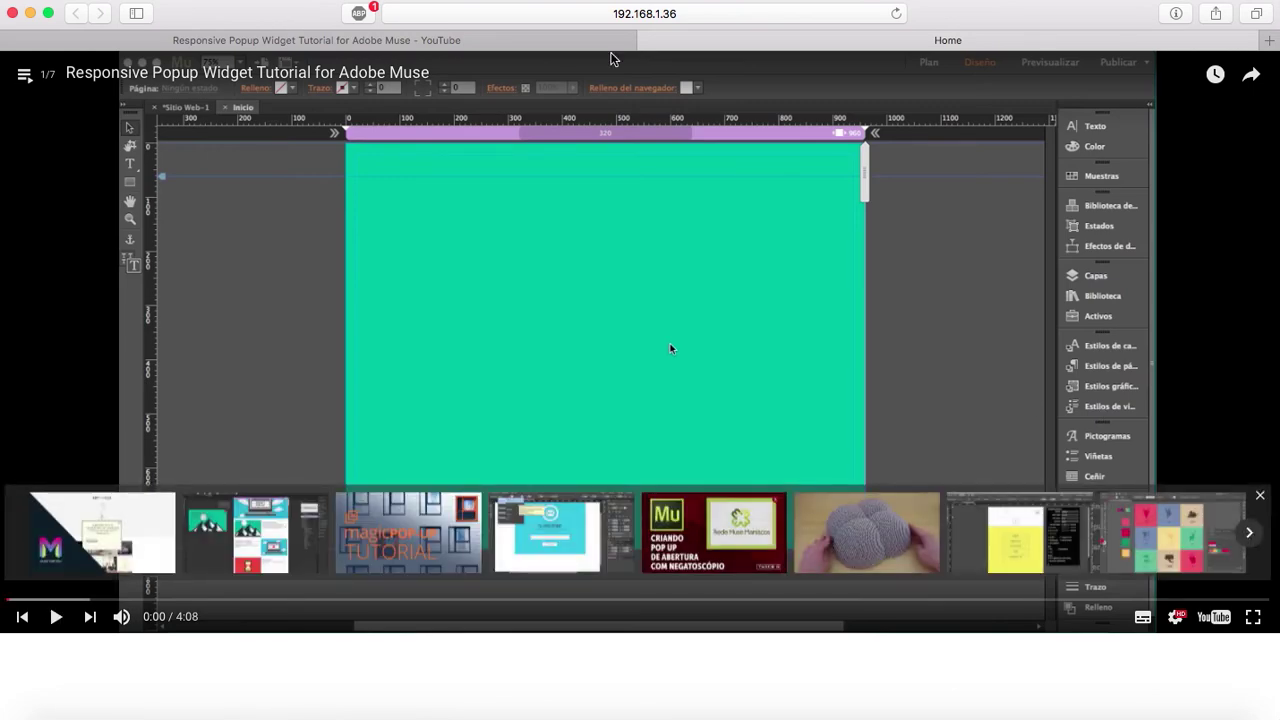
# Open the video's YouTube watch page and inspect the list= playlist part of its URL.
pyautogui.click(490, 47)
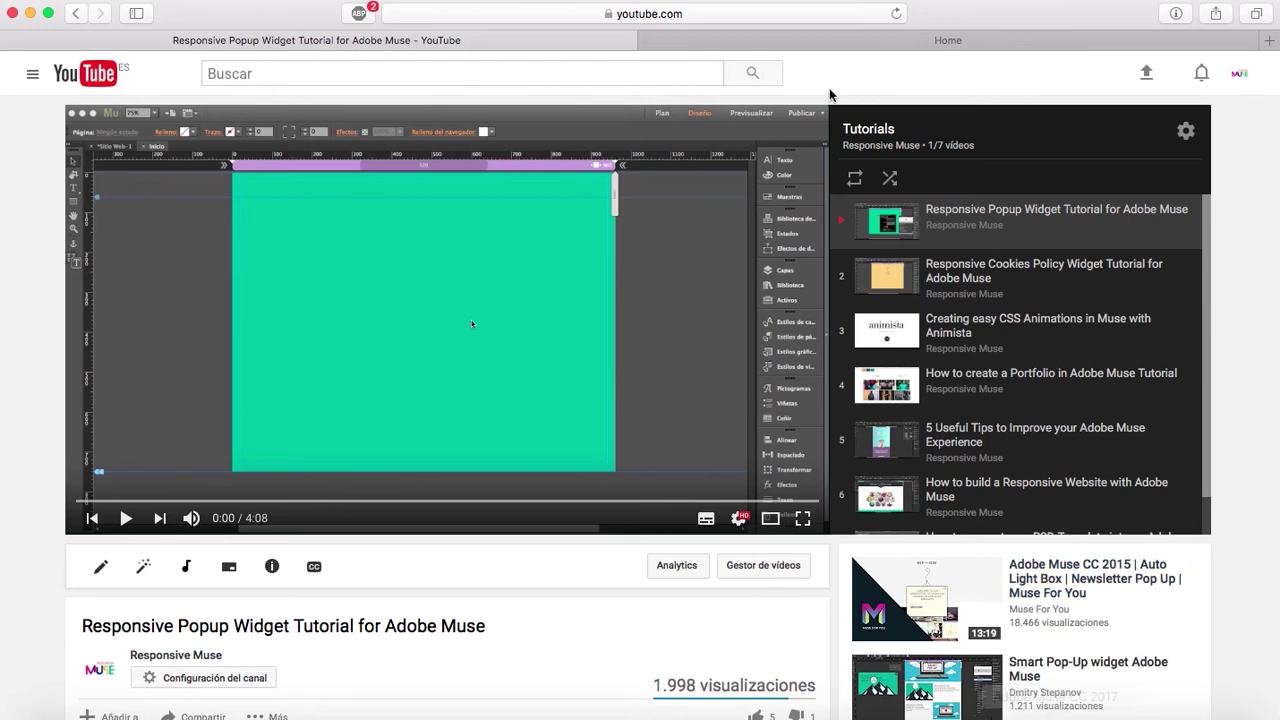
pyautogui.click(713, 12)
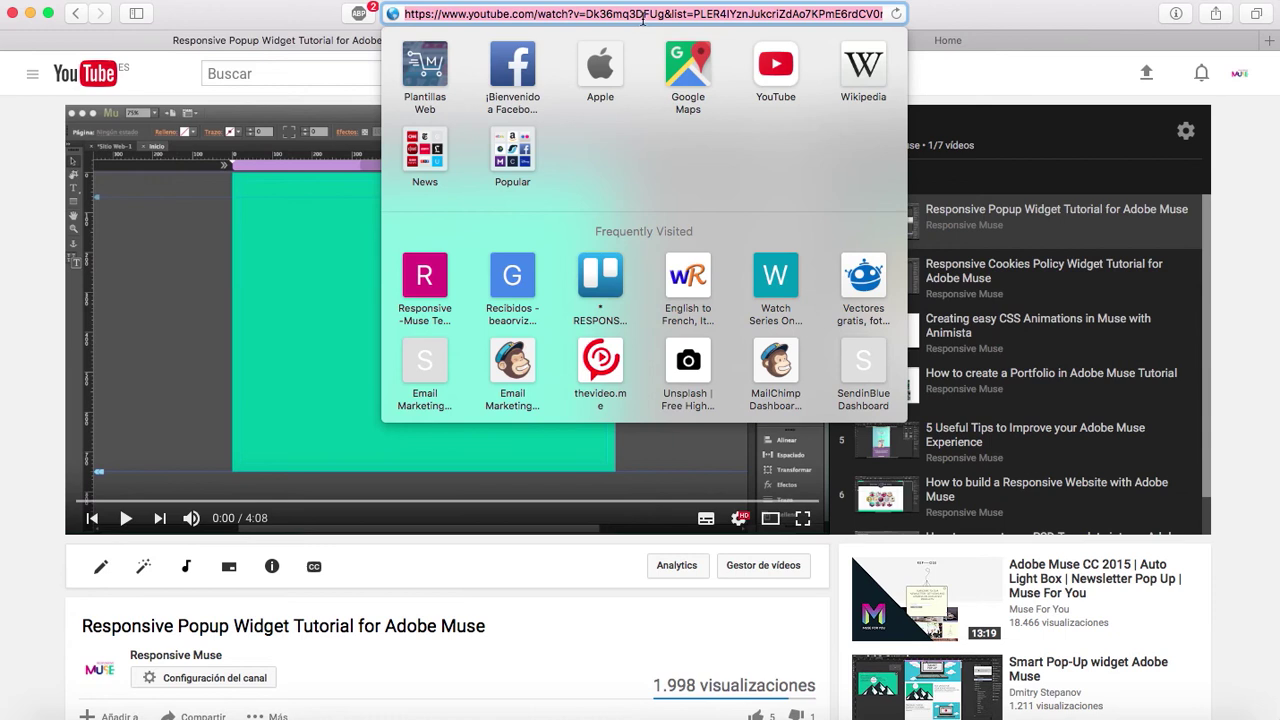
pyautogui.click(597, 14)
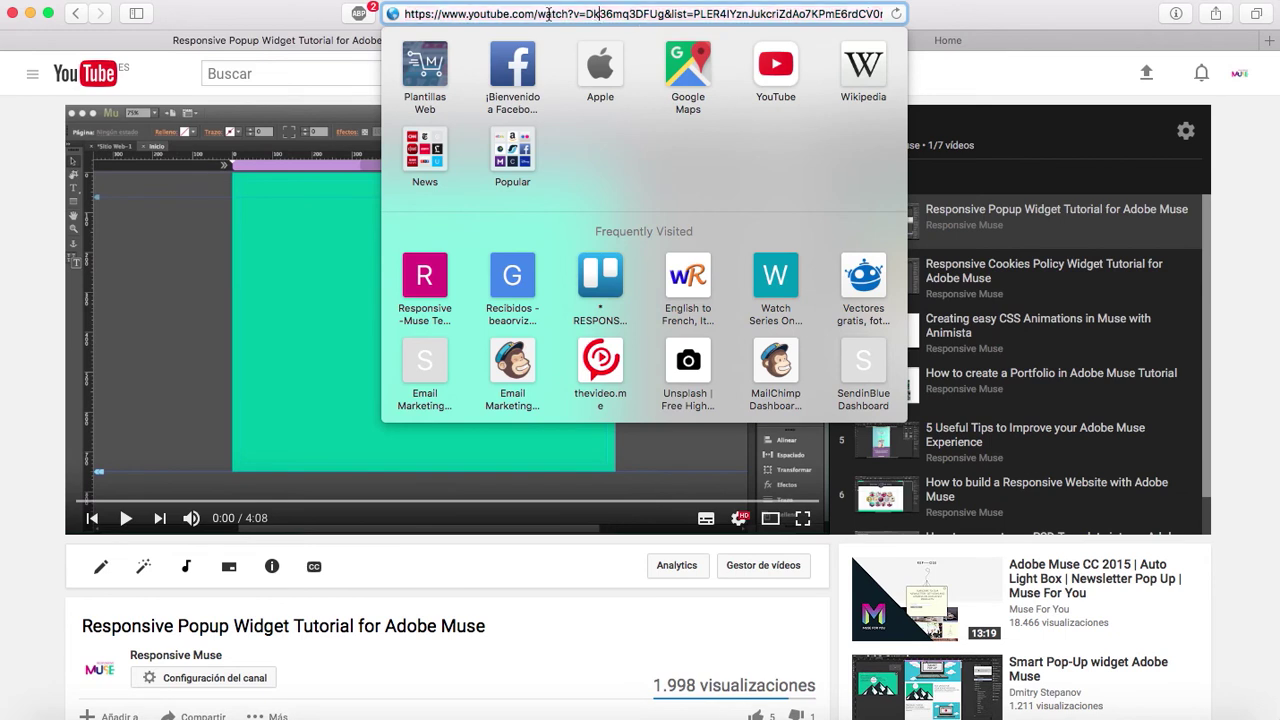
pyautogui.click(693, 14)
pyautogui.moveTo(693, 14); pyautogui.dragTo(1017, 14)
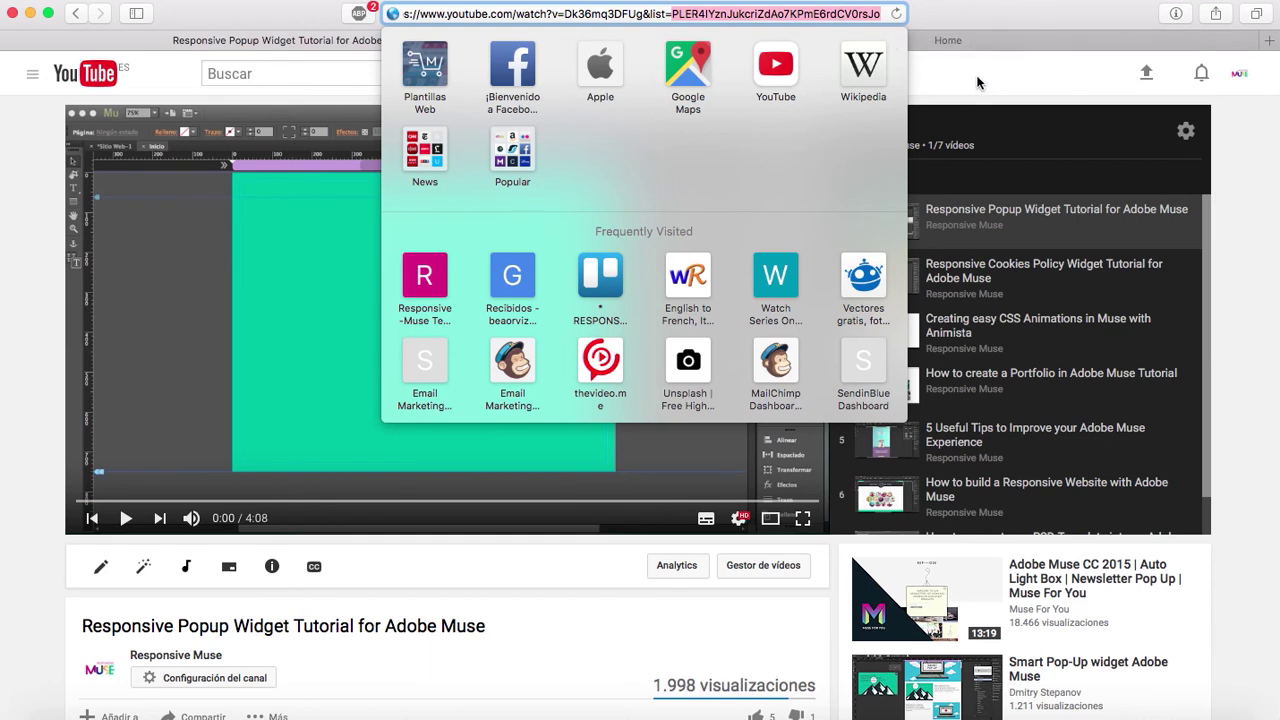
pyautogui.click(897, 80)
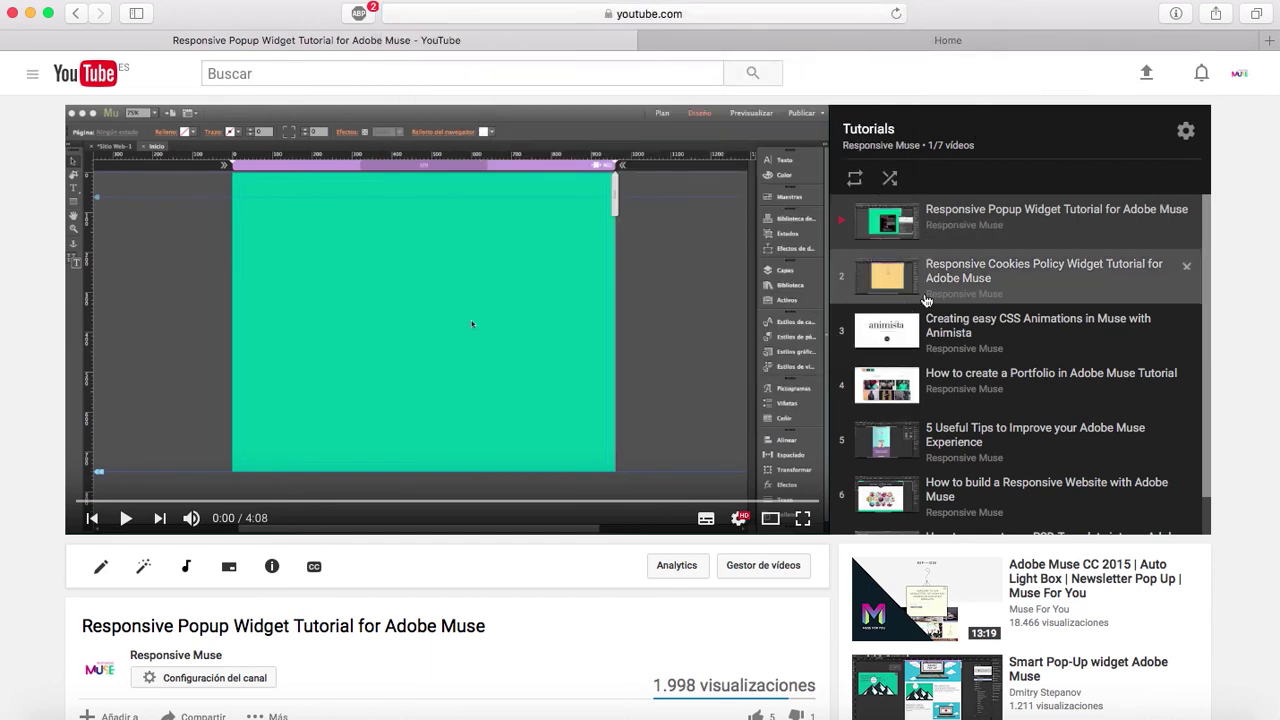
# Play and pause playlist video 2, then select the playlist ID after list= in the URL.
pyautogui.click(977, 291)
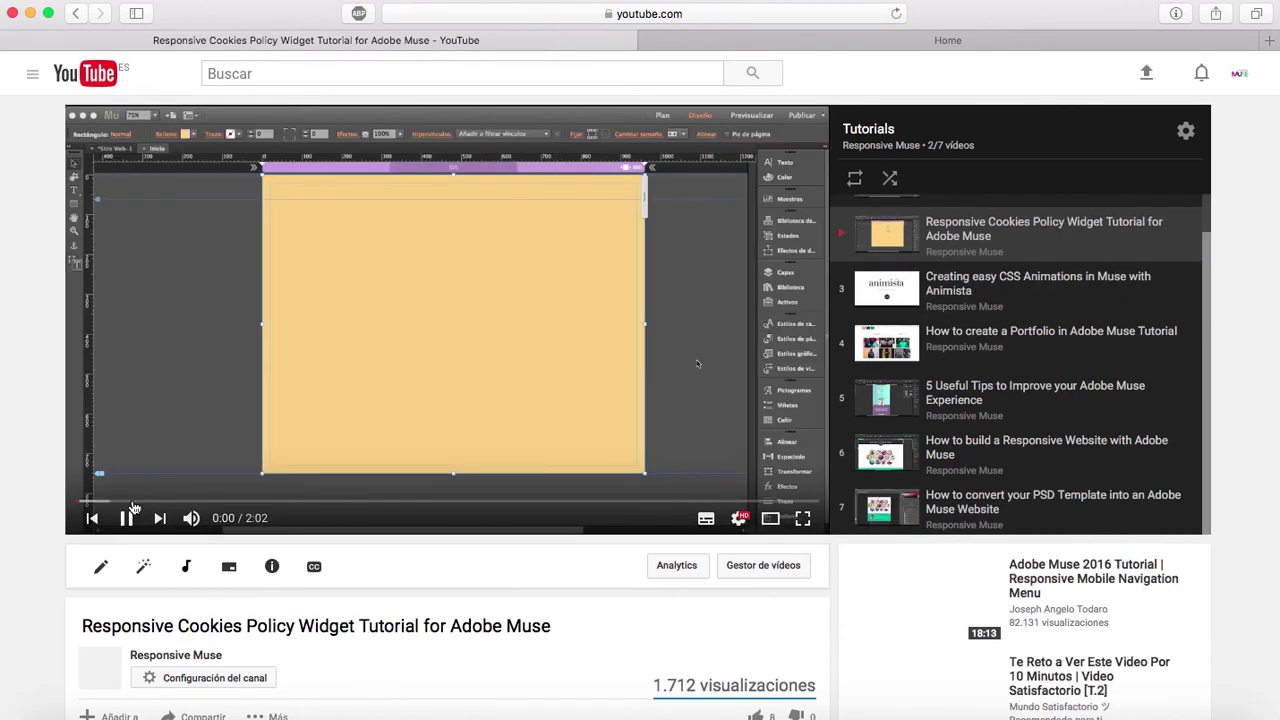
pyautogui.click(127, 521)
pyautogui.click(701, 17)
pyautogui.click(685, 14)
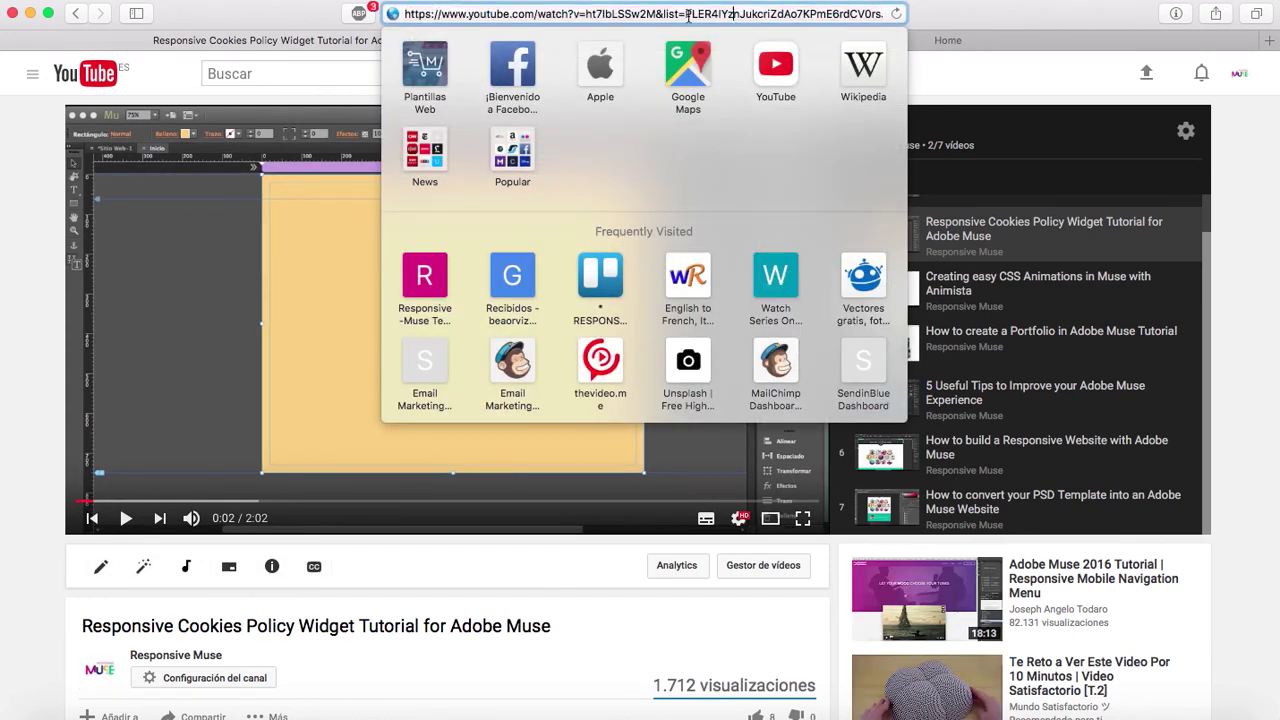
pyautogui.moveTo(663, 17); pyautogui.dragTo(688, 14)
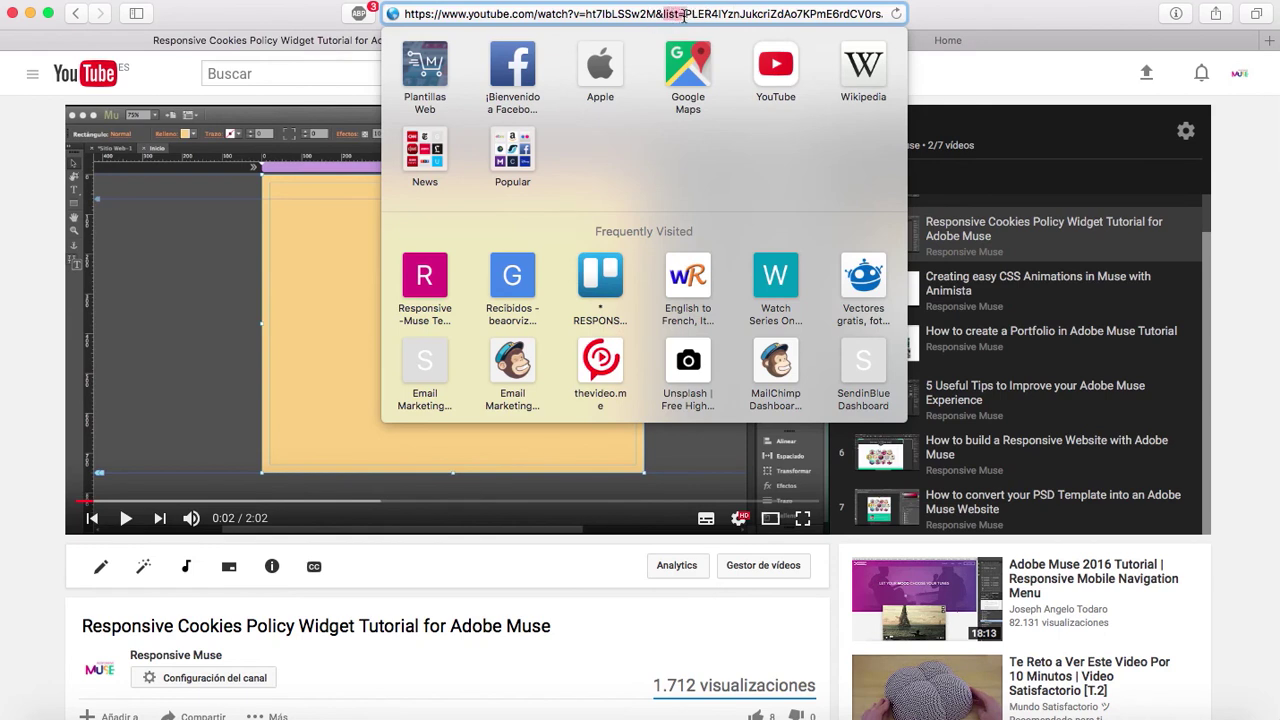
pyautogui.click(686, 14)
pyautogui.moveTo(684, 14); pyautogui.dragTo(833, 15)
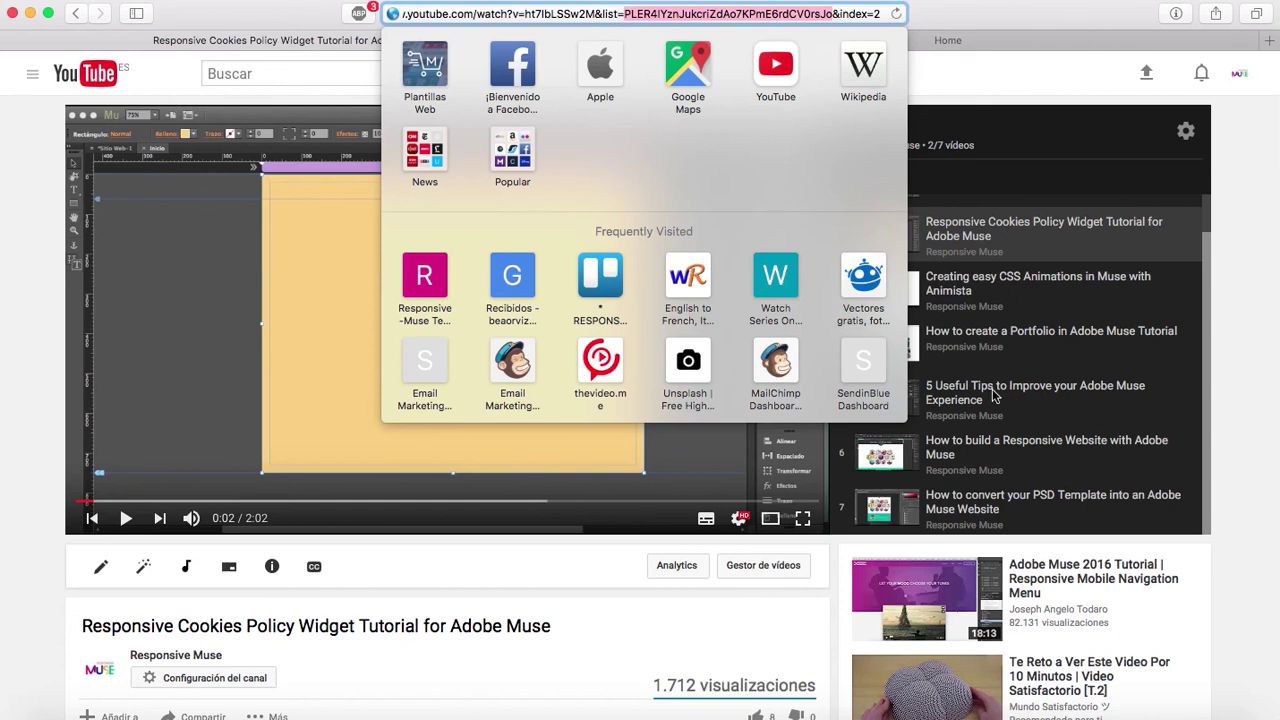
# Back in Muse, replace the old PlaylistID in Ytplaylist Options with the pasted ID.
pyautogui.click(1045, 712)
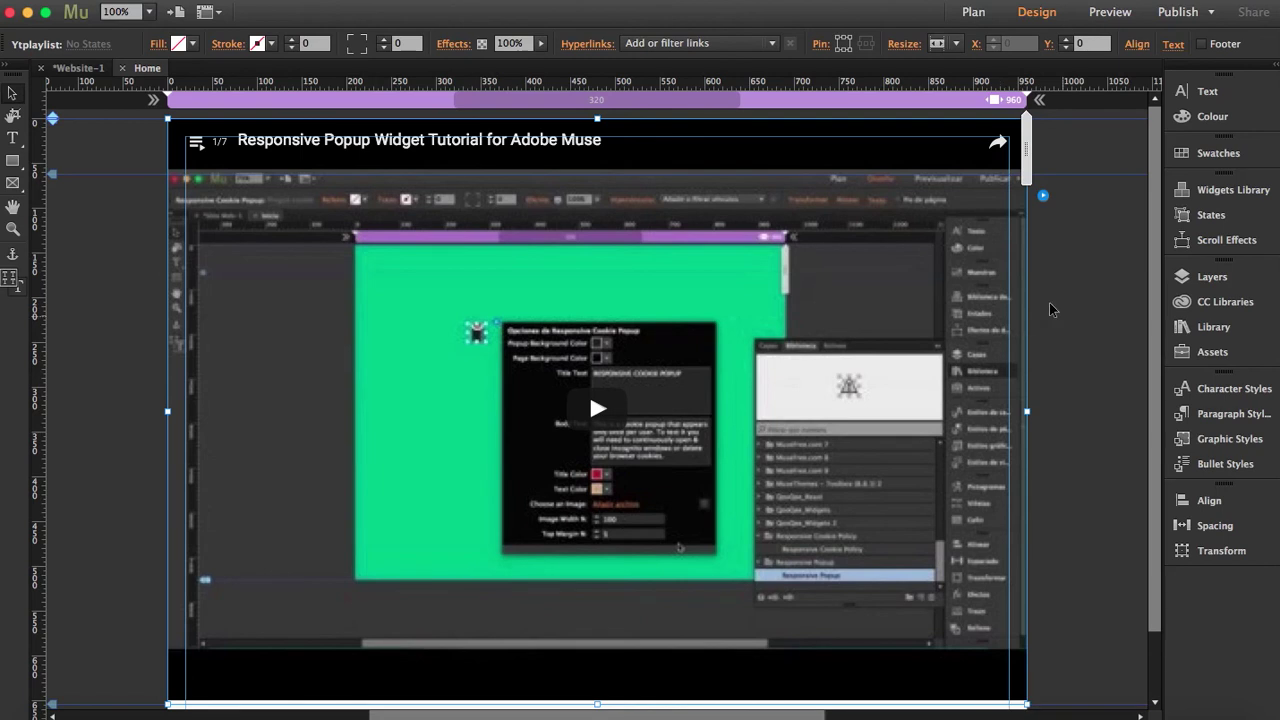
pyautogui.click(1041, 200)
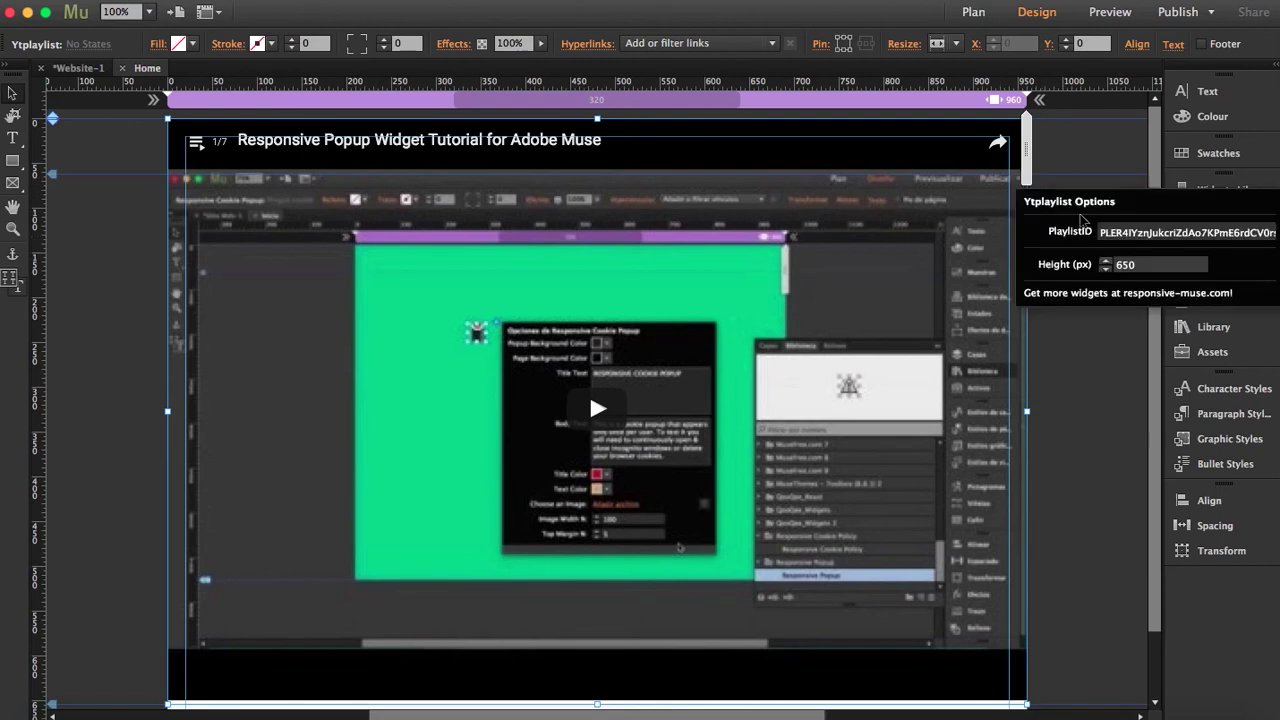
pyautogui.click(1112, 232)
pyautogui.moveTo(1107, 241); pyautogui.dragTo(1275, 236)
pyautogui.press('BackSpace')
pyautogui.press('BackSpace')
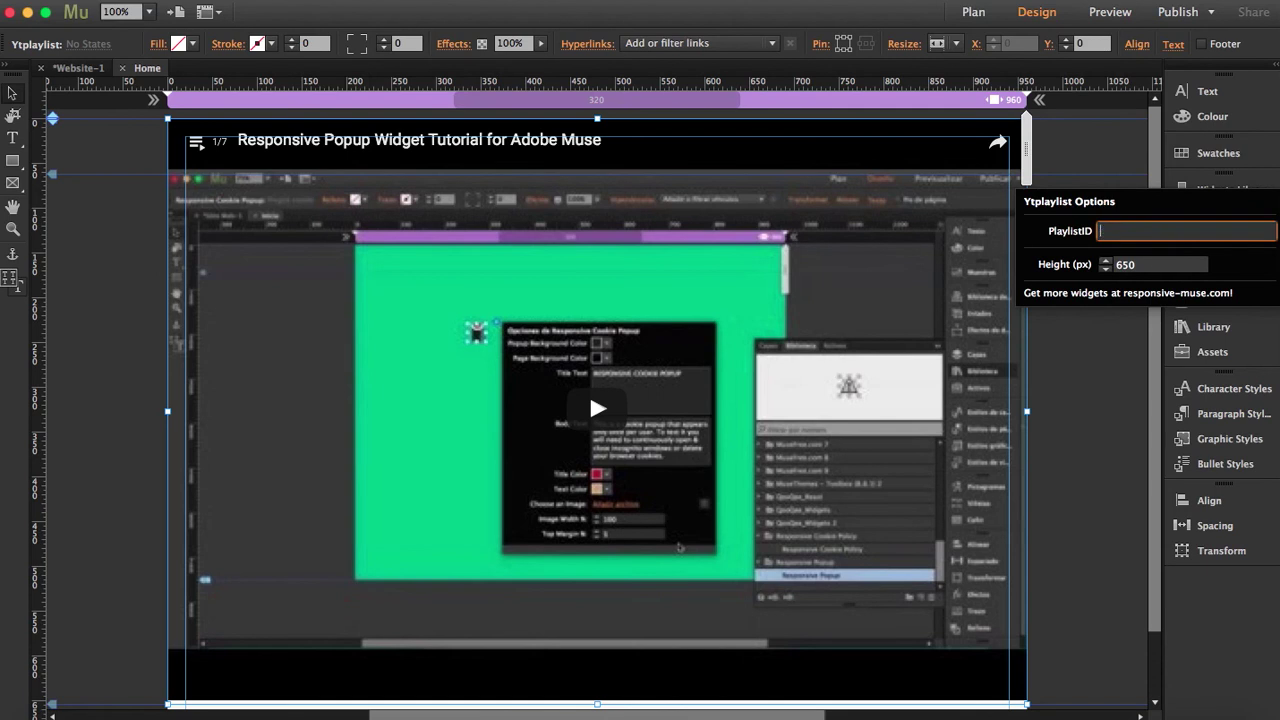
pyautogui.press('super+v')
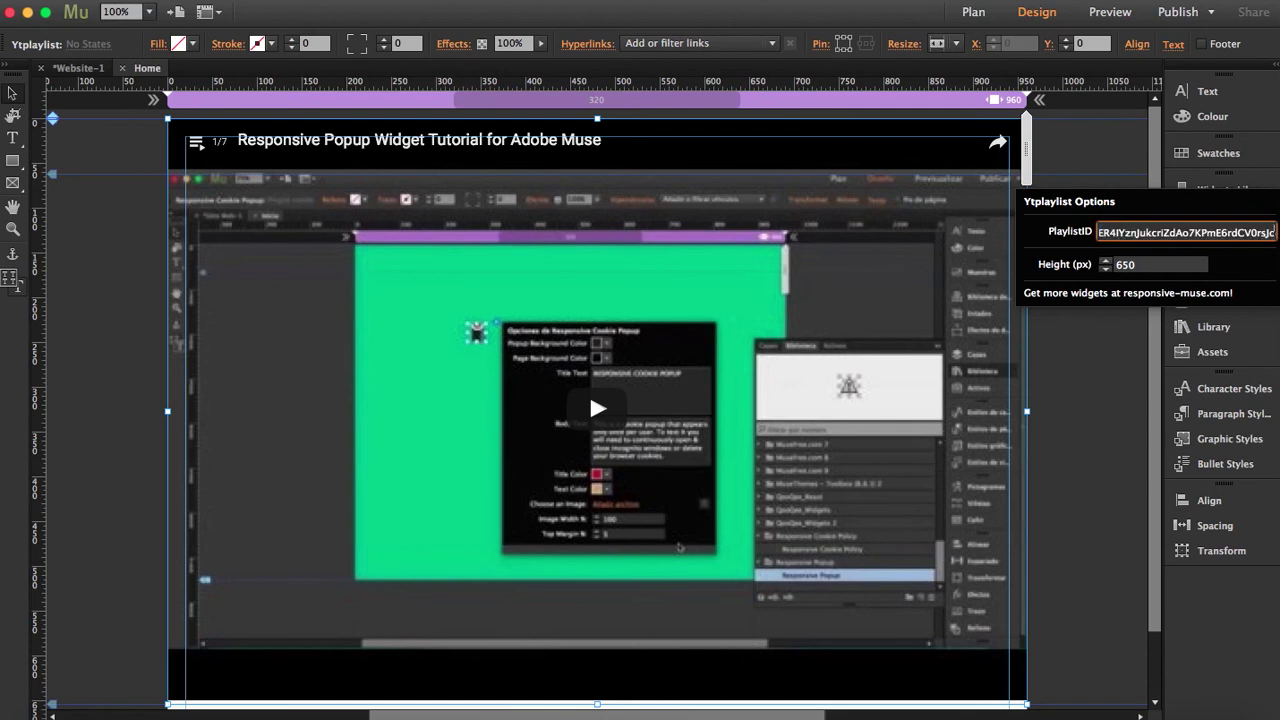
pyautogui.click(1099, 414)
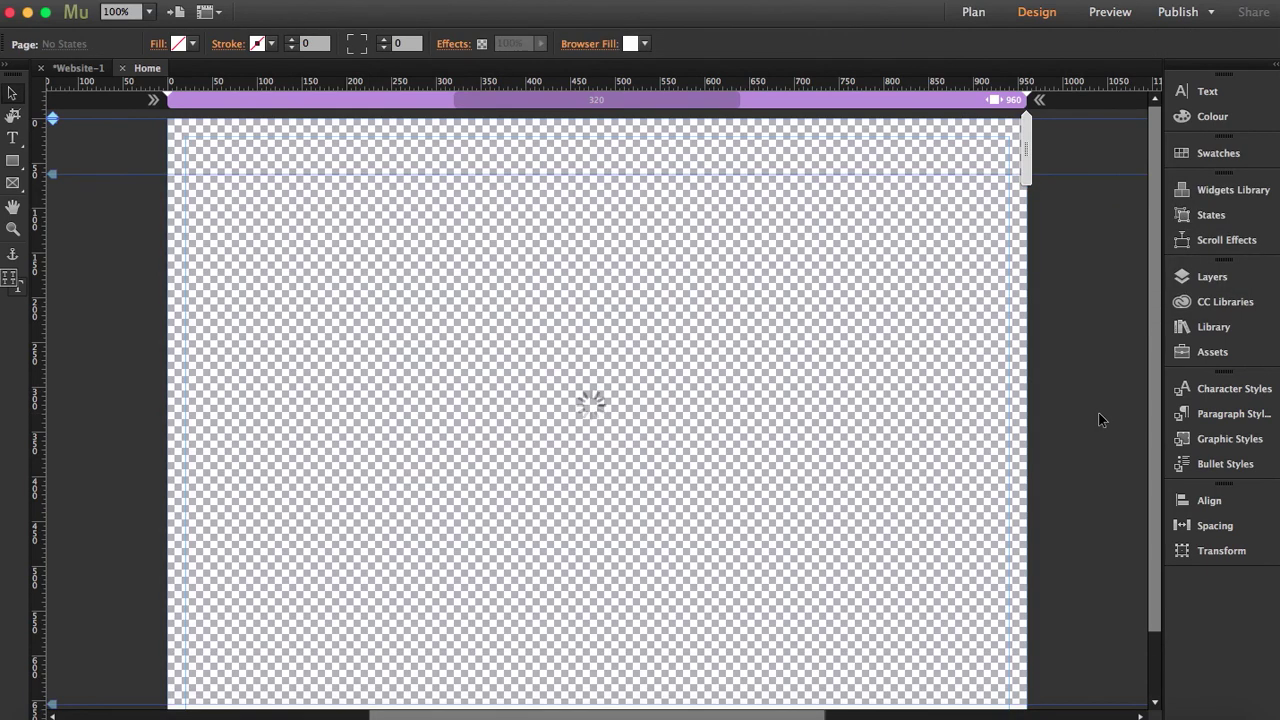